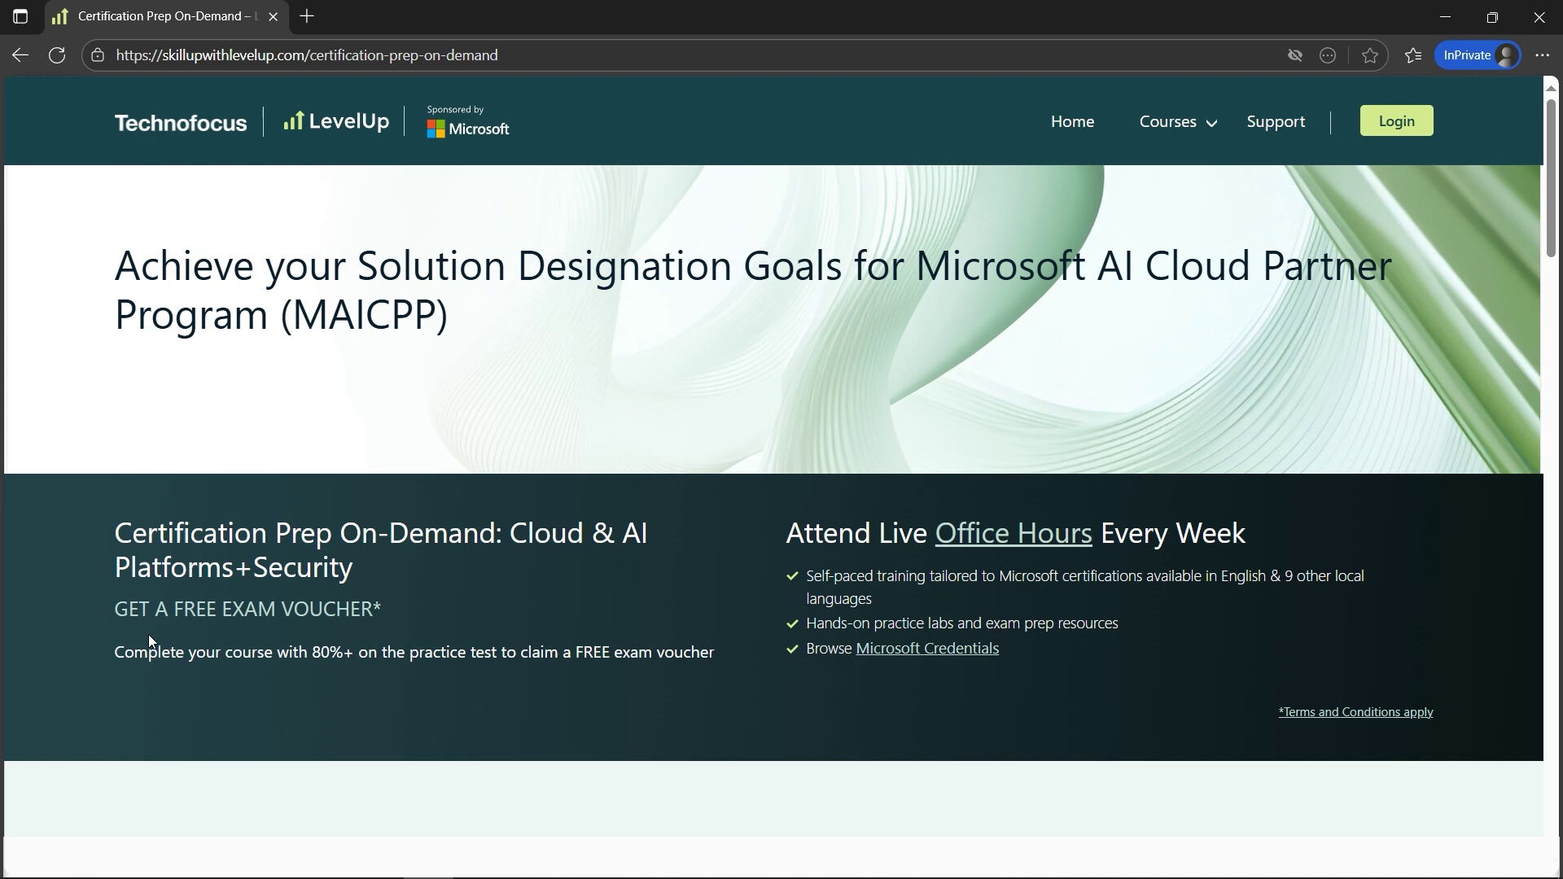
- Highlight the FREE EXAM VOUCHER offer and its 80%+ practice test condition
drag(175, 610, 372, 610)
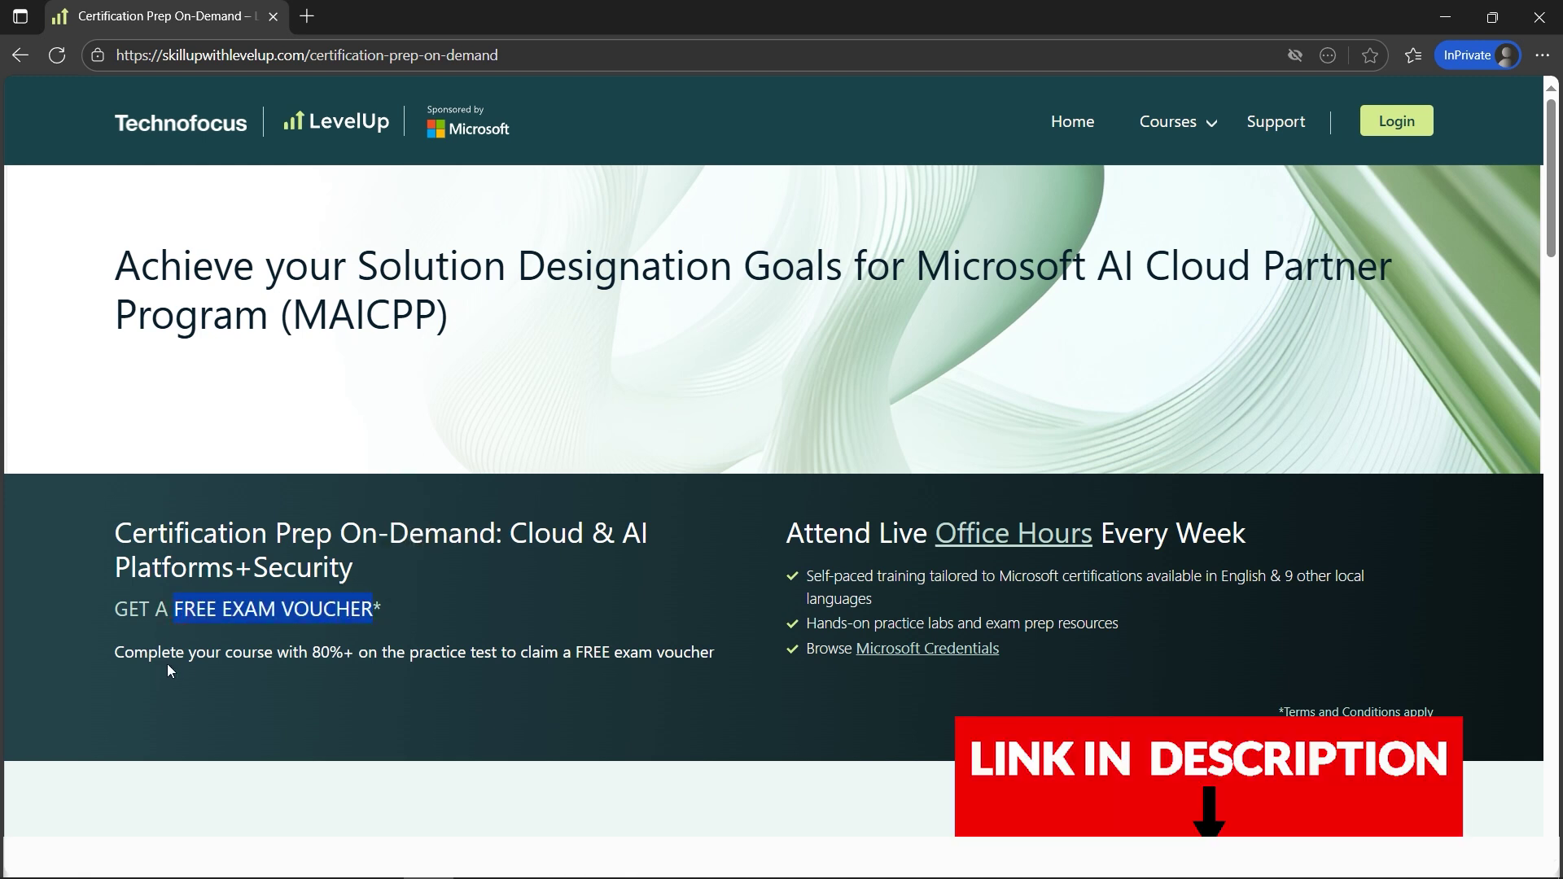
click(137, 652)
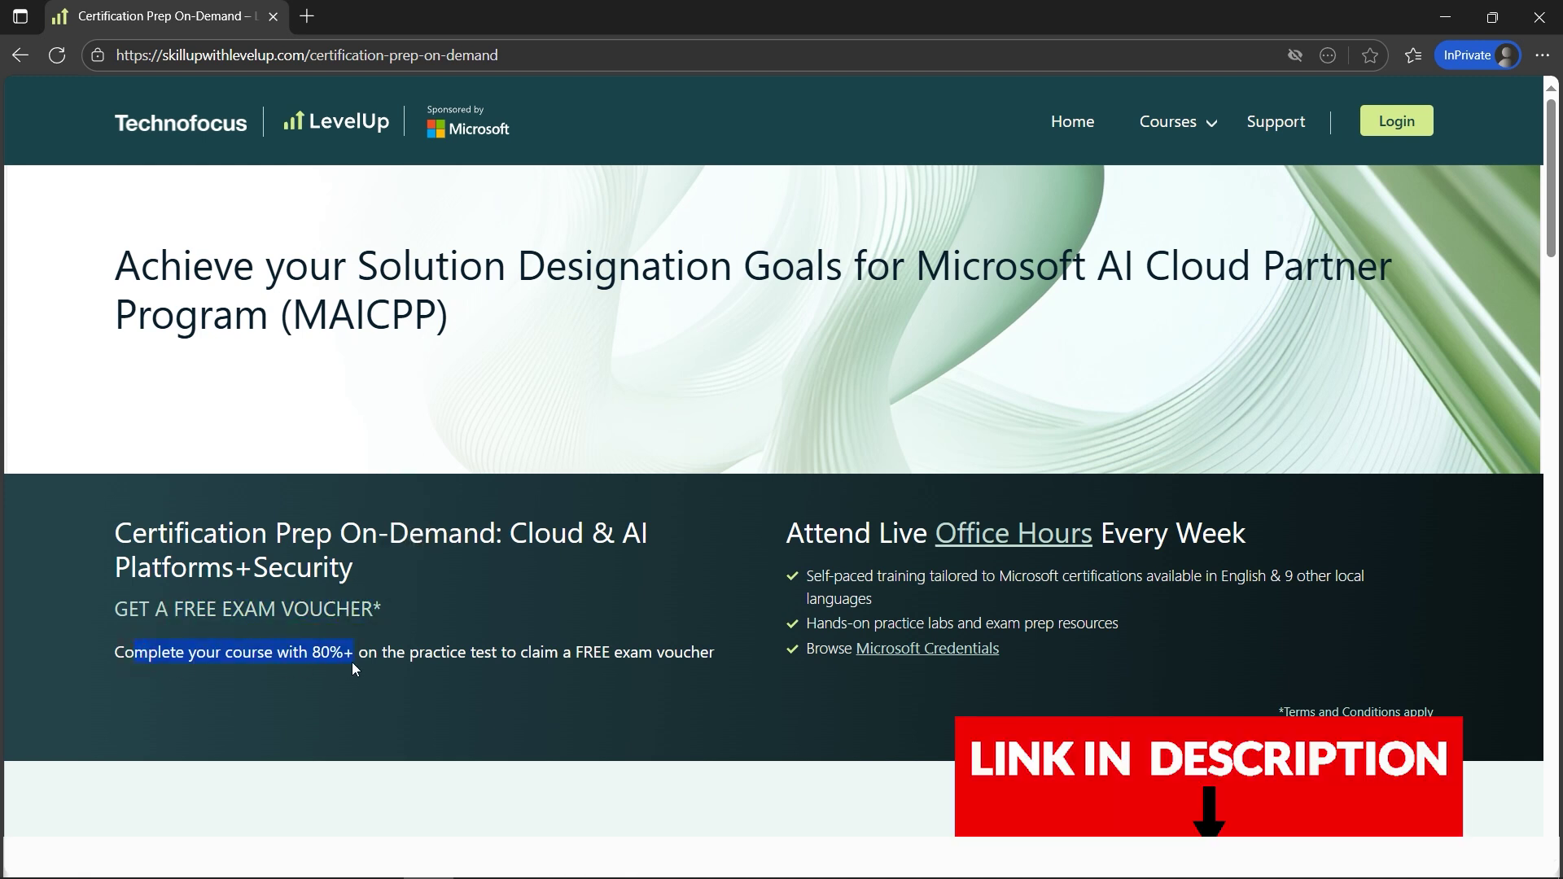
drag(425, 653, 711, 679)
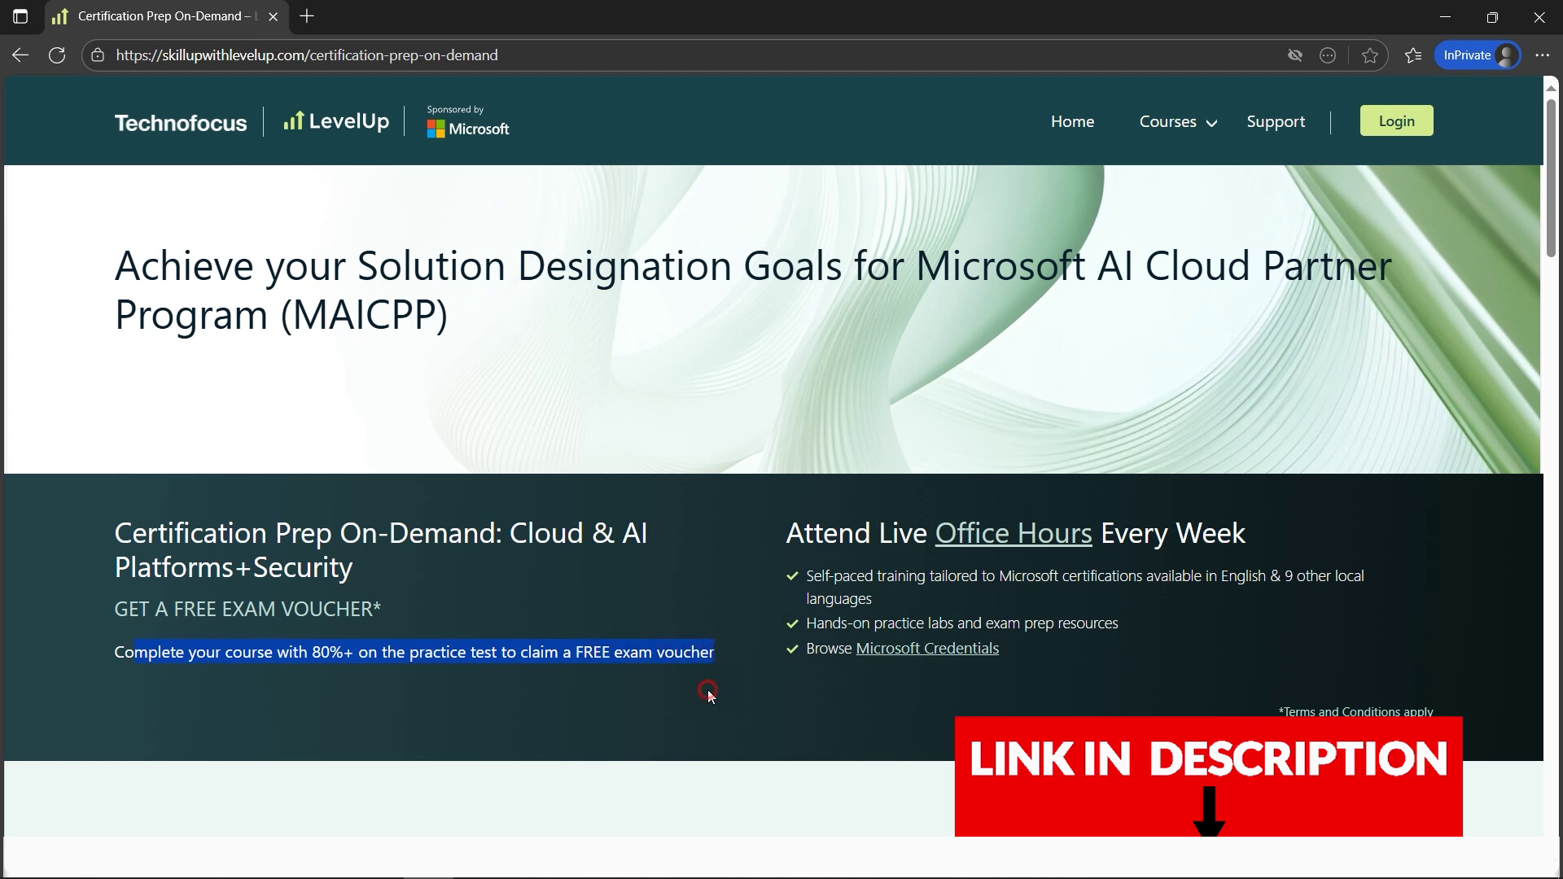
- Browse the 17 certification prep course cards, then return to the top row
scroll(885, 617, down, 10)
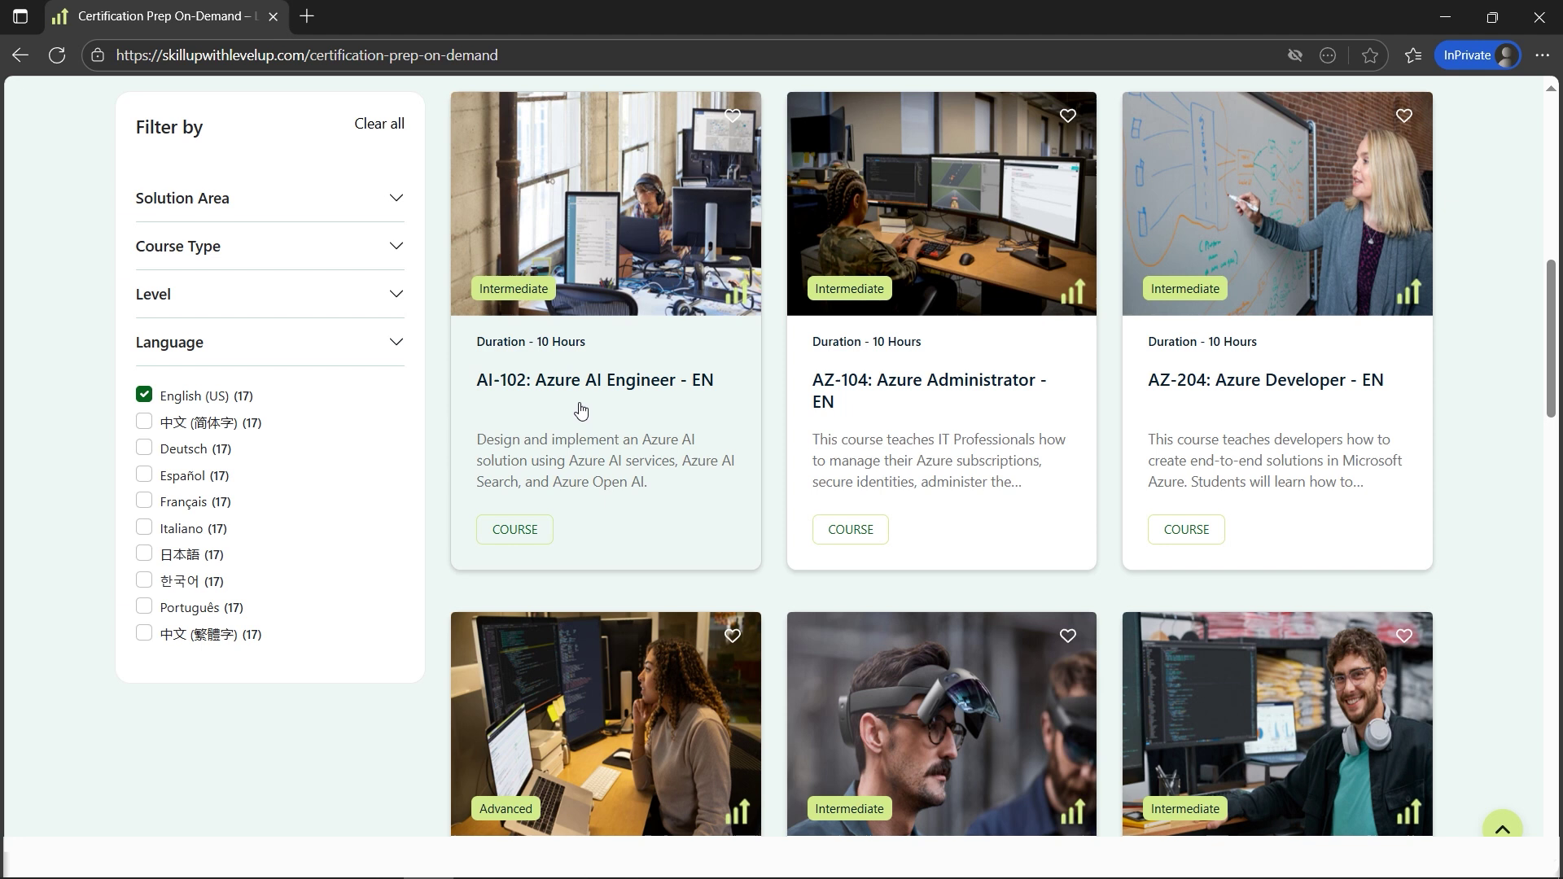
scroll(1218, 479, down, 4)
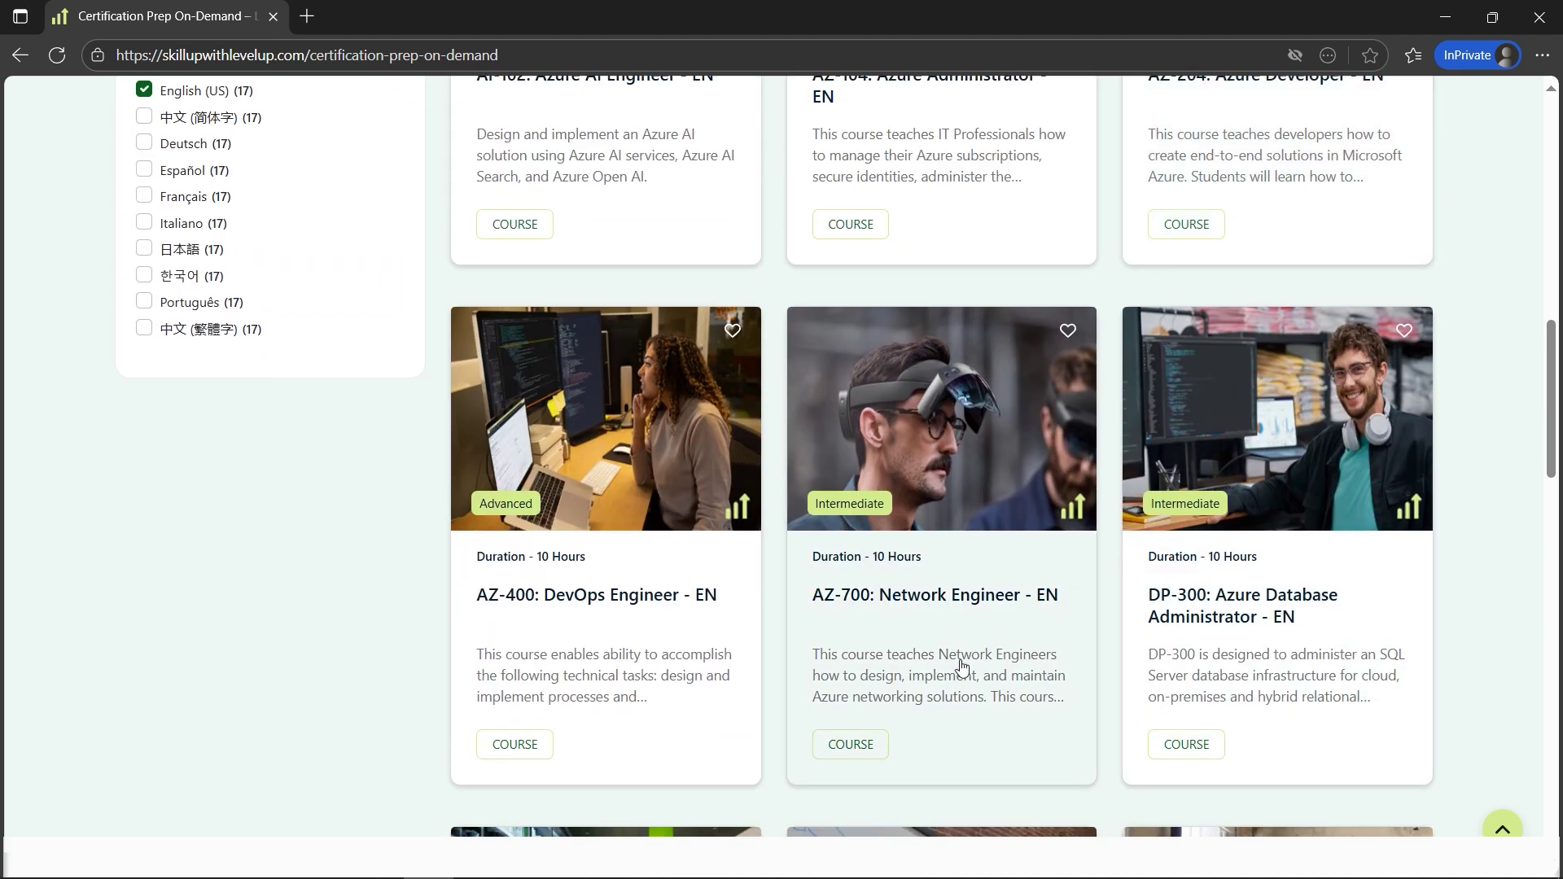
scroll(859, 505, down, 2)
scroll(859, 504, down, 5)
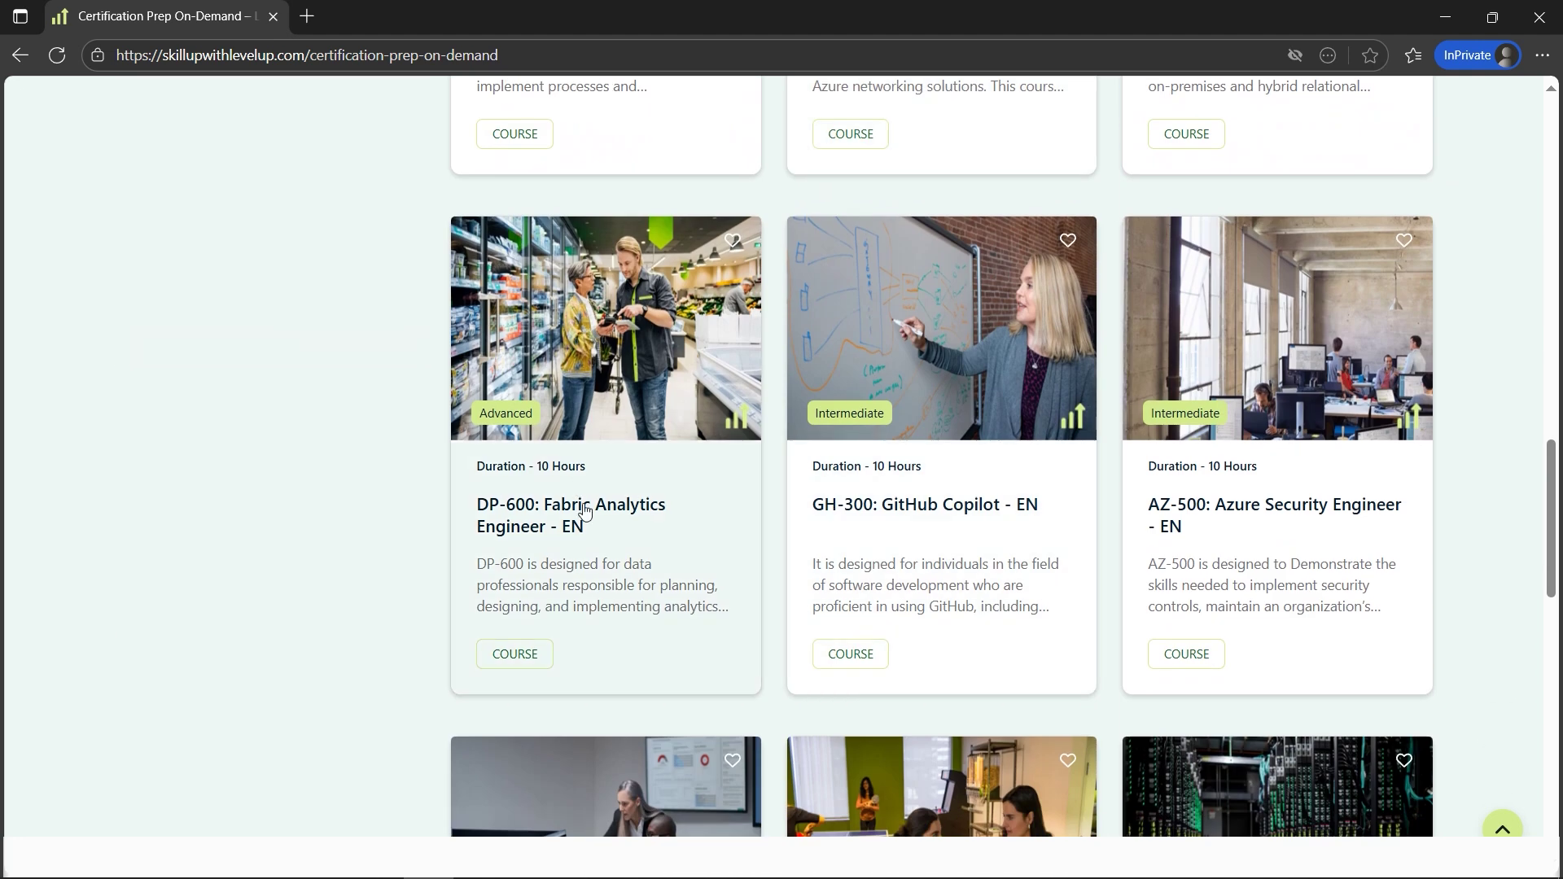
scroll(1094, 569, down, 4)
scroll(895, 456, up, 3)
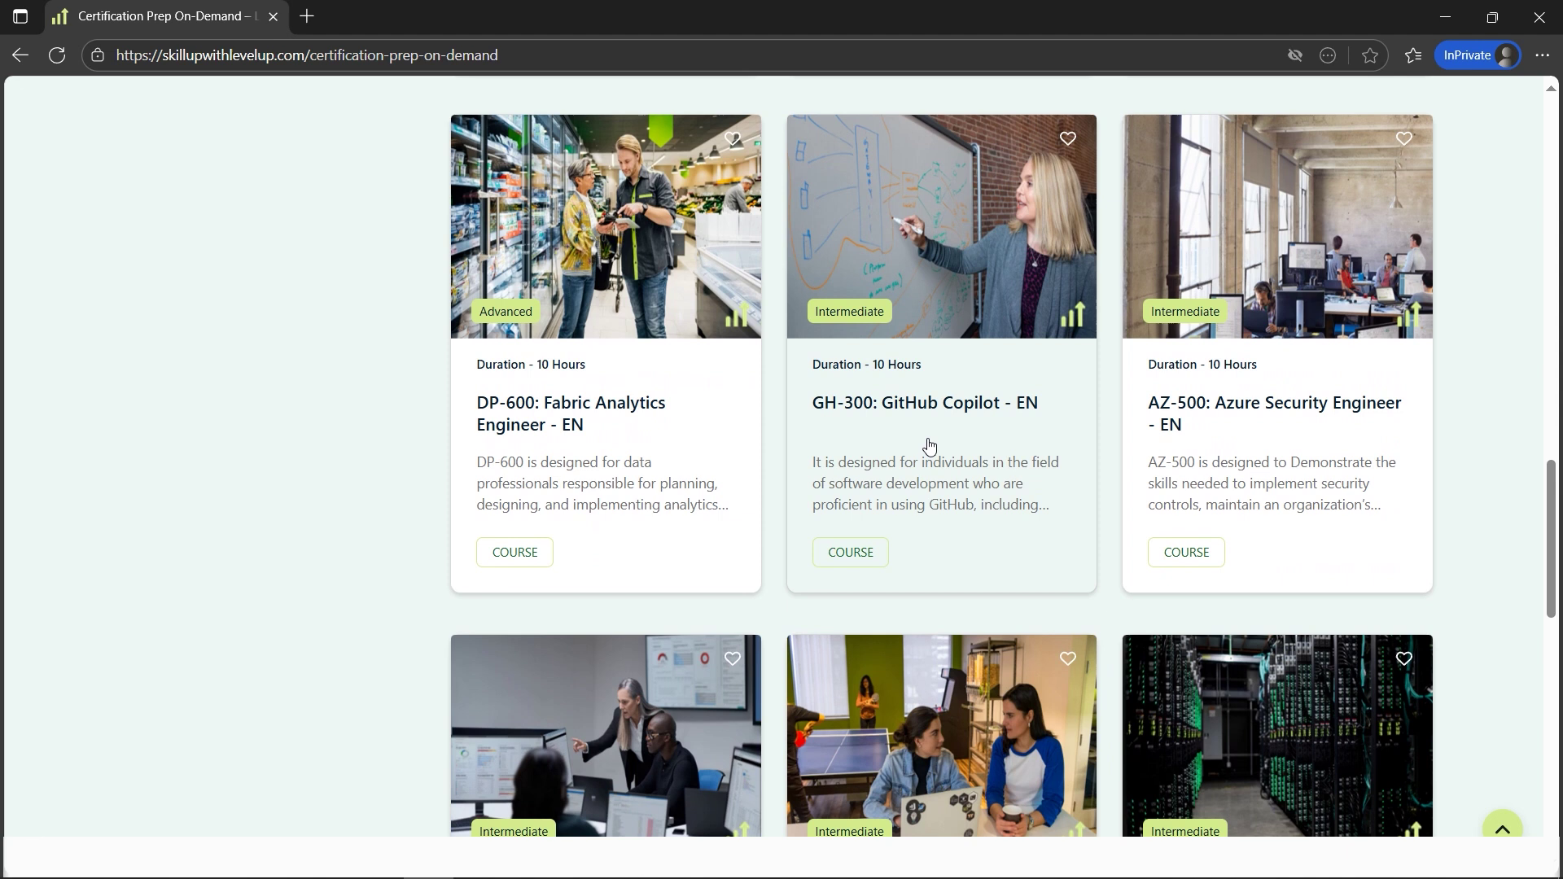
scroll(985, 570, down, 4)
scroll(965, 591, down, 6)
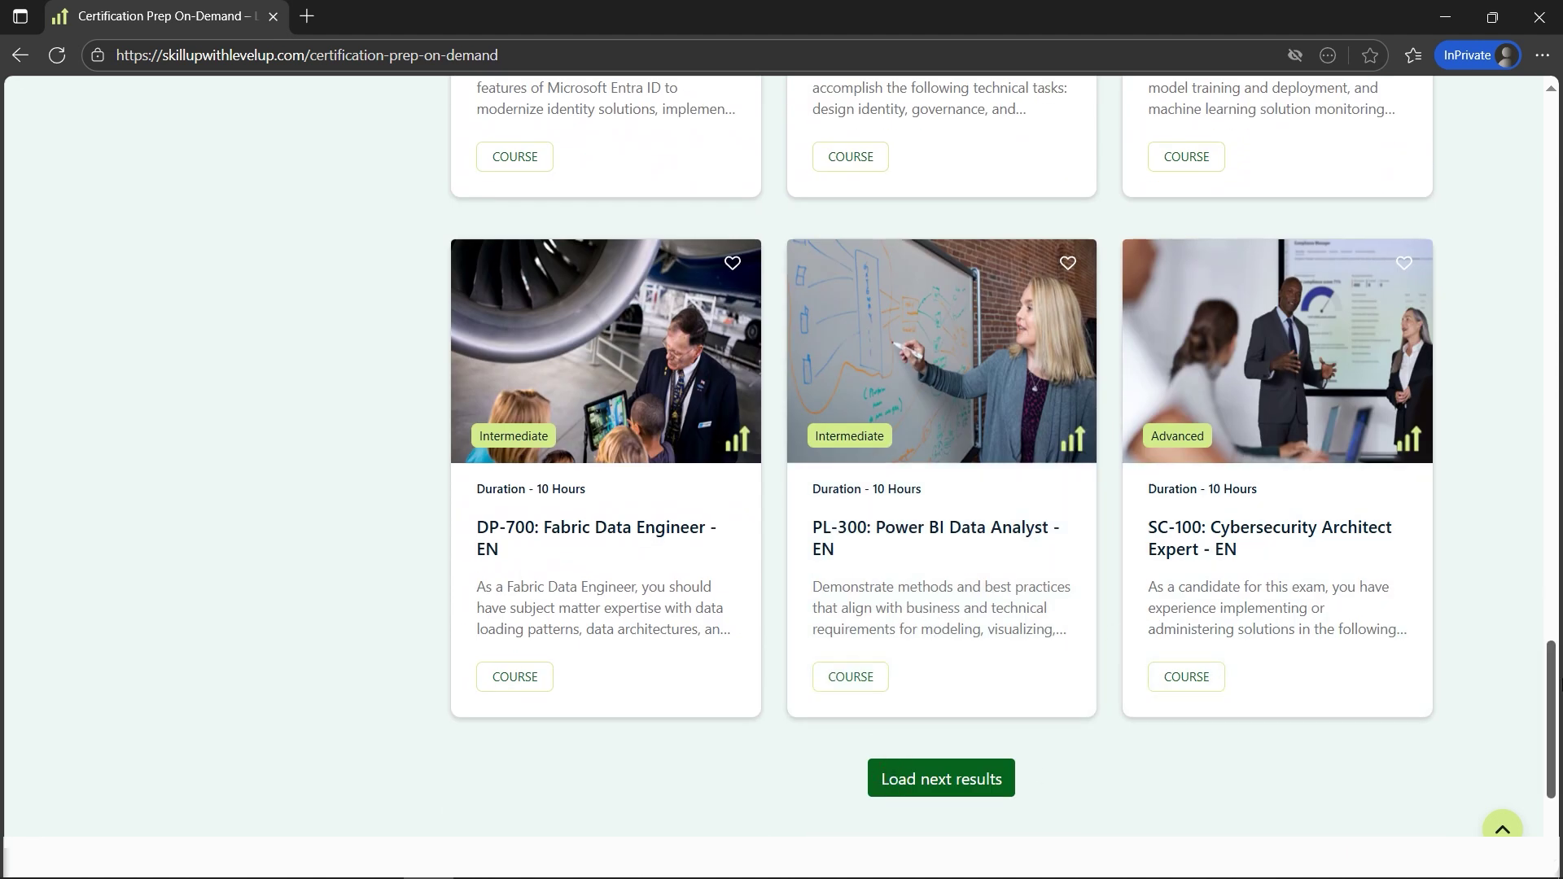
scroll(1553, 714, down, 2)
scroll(1553, 683, up, 8)
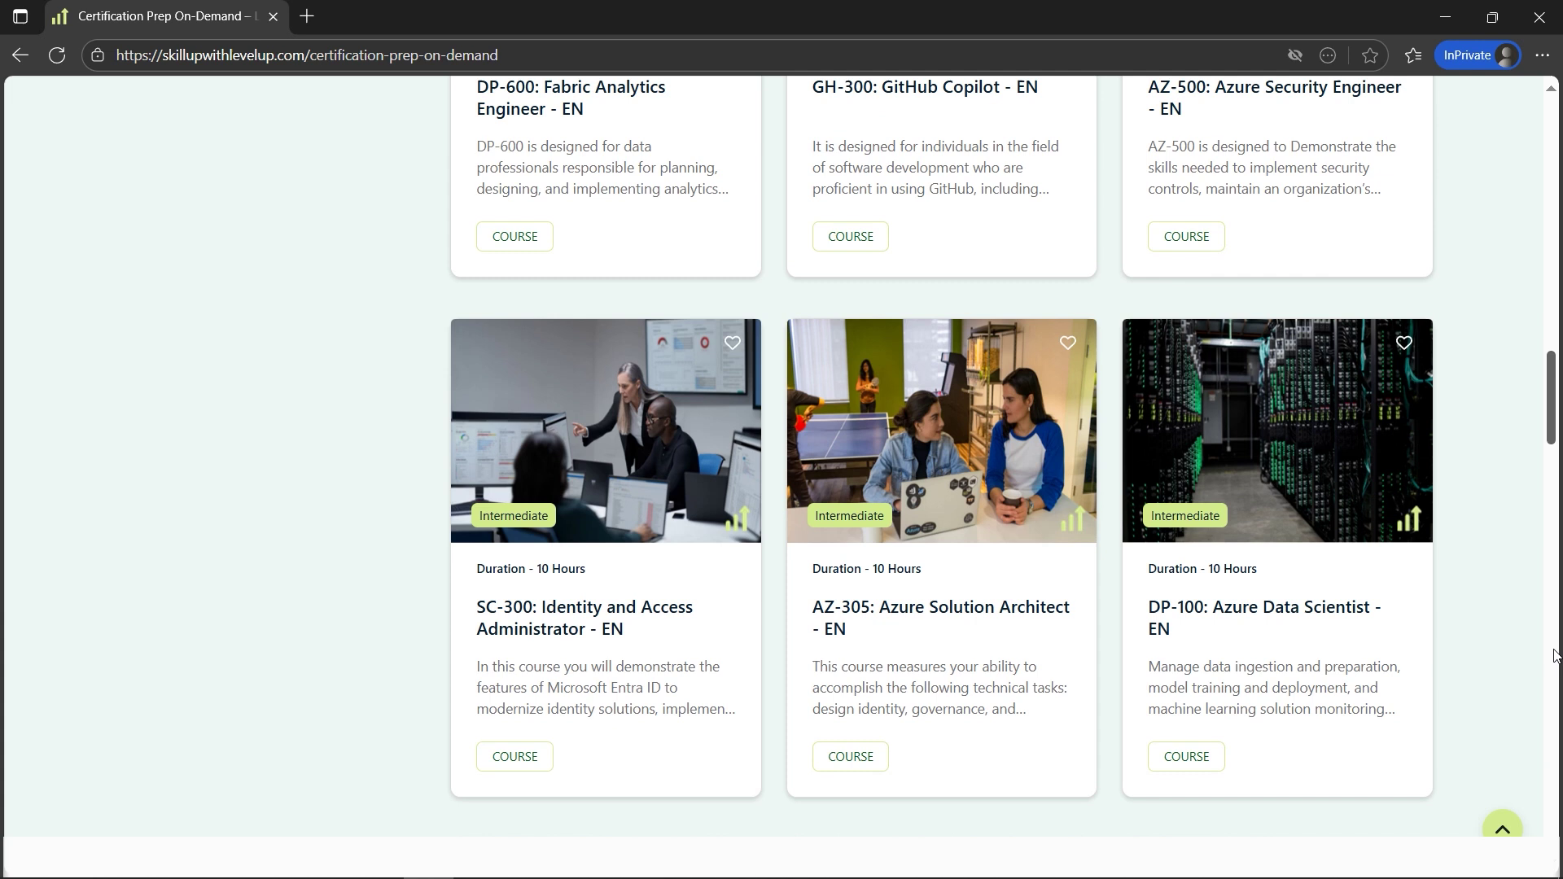
scroll(1553, 649, up, 10)
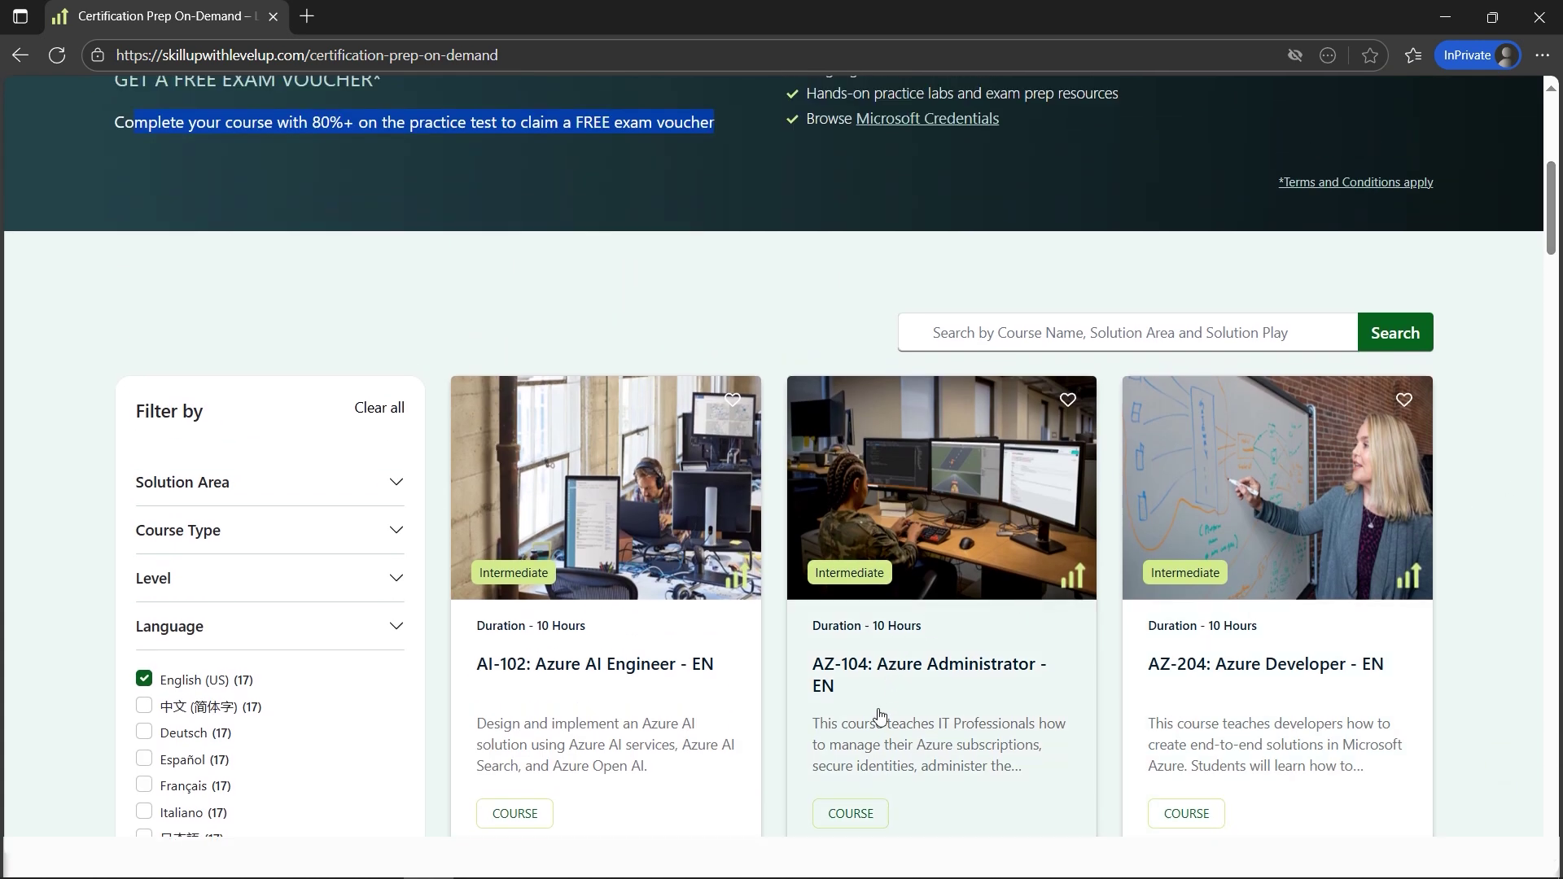
- Open the AZ-104: Azure Administrator - EN course and review its duration, level and lab info
click(926, 689)
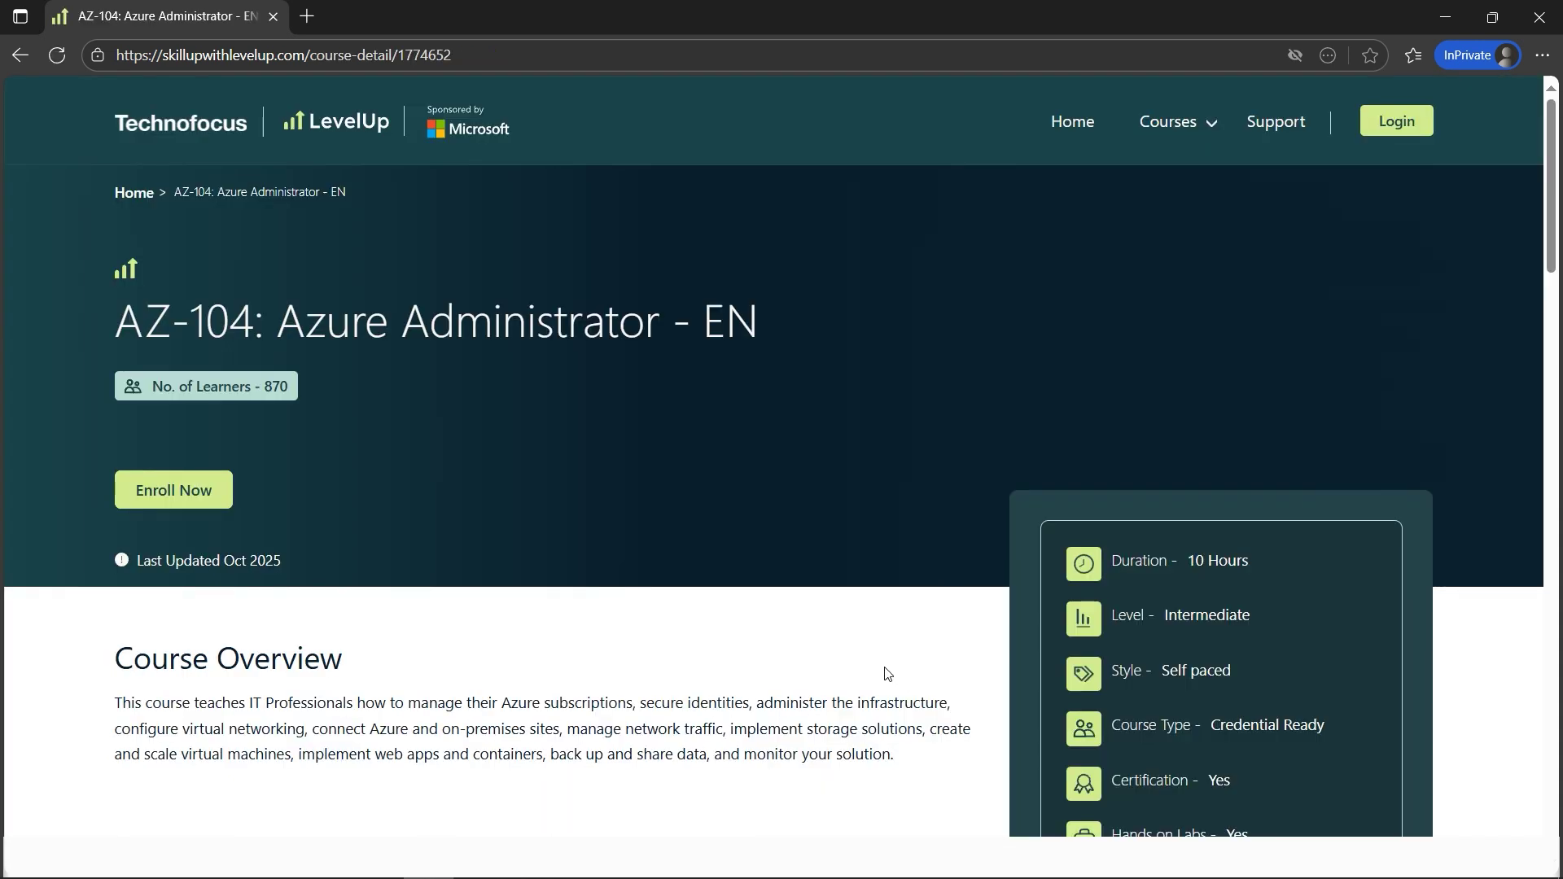
scroll(1221, 652, down, 2)
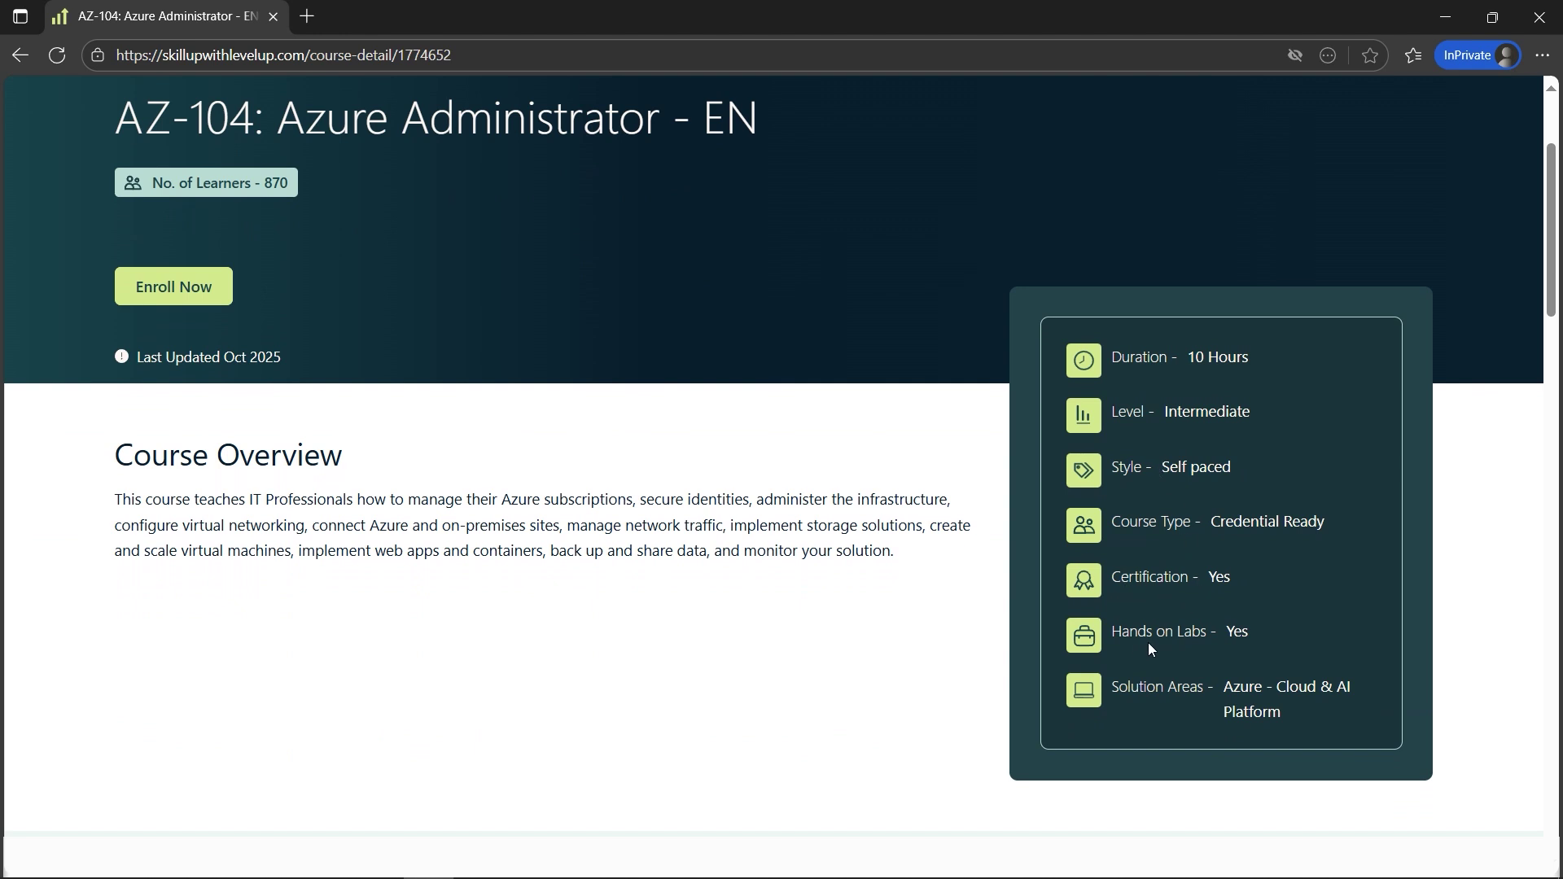
scroll(430, 682, up, 2)
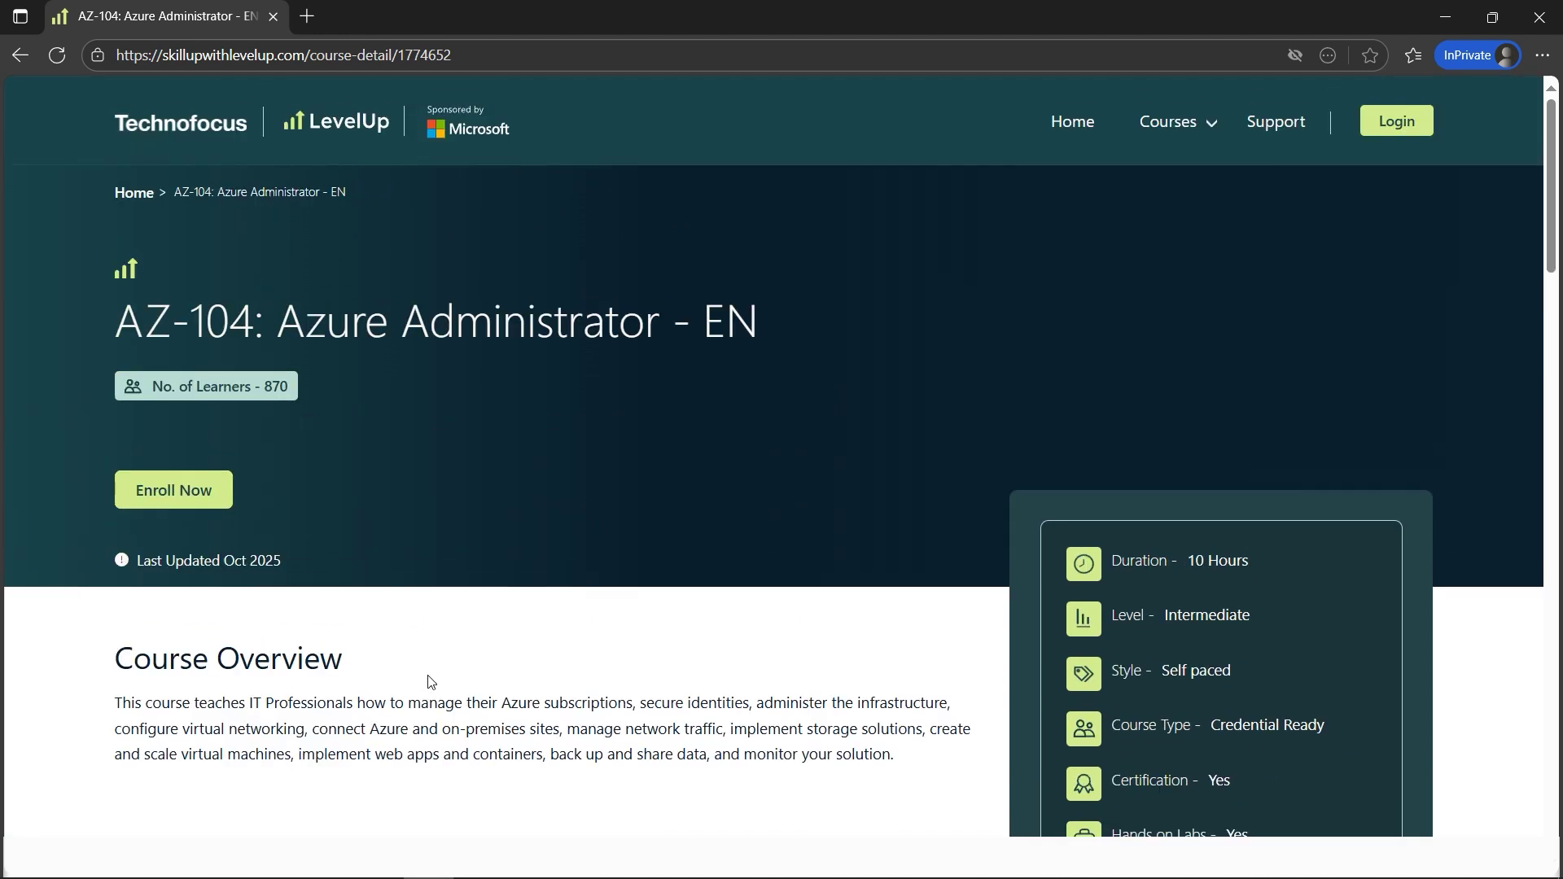
- Try Enroll Now on AZ-104, which redirects to the login-required page
click(207, 505)
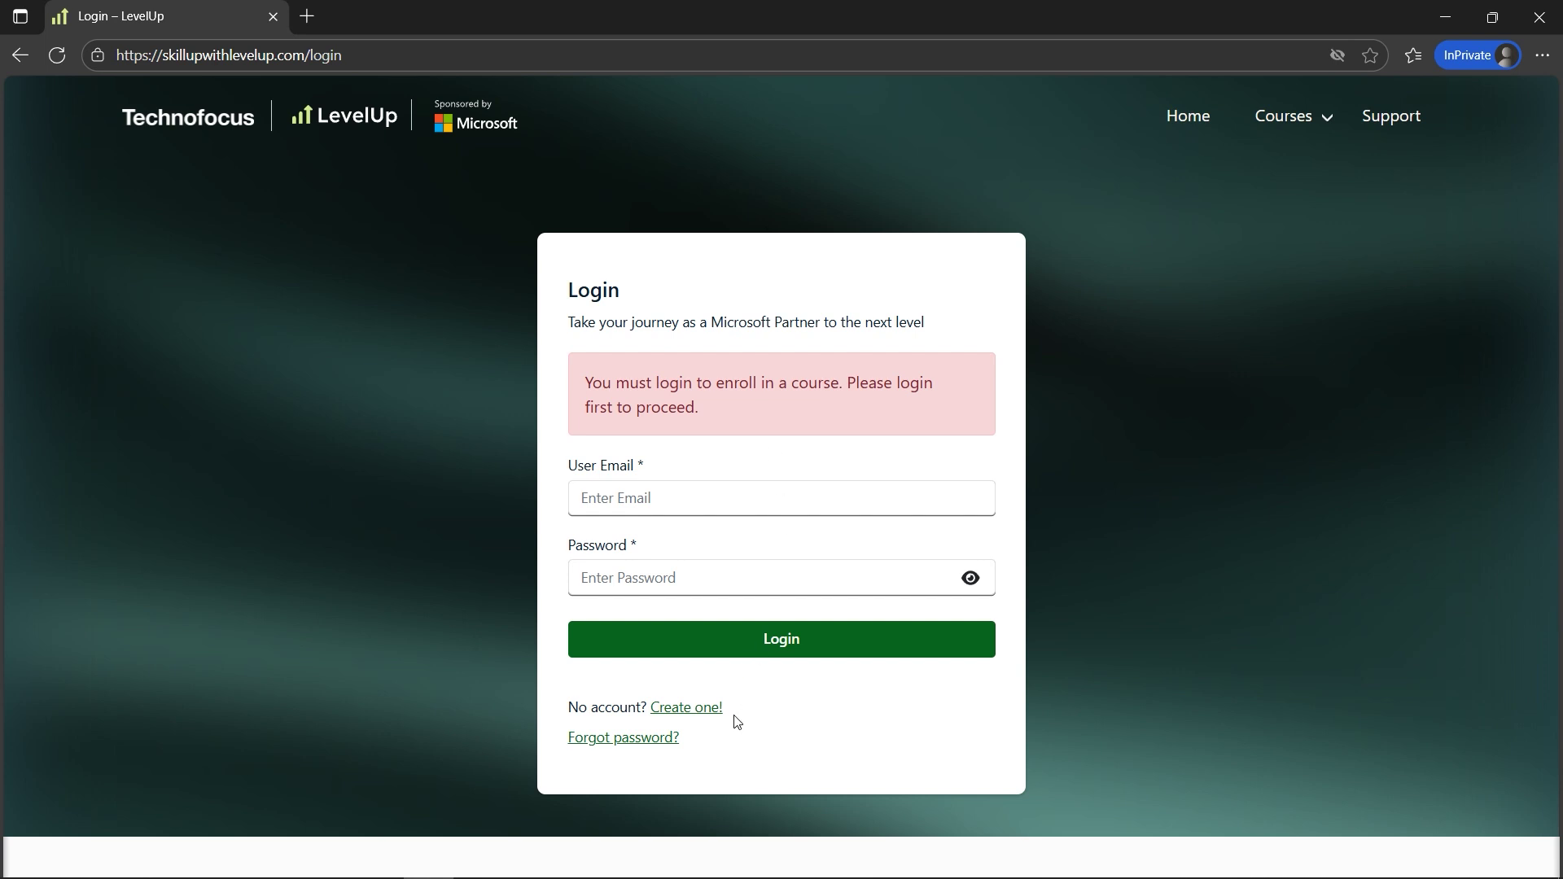
- Register a new account, opting in to email updates and accepting the Terms of Use
click(687, 709)
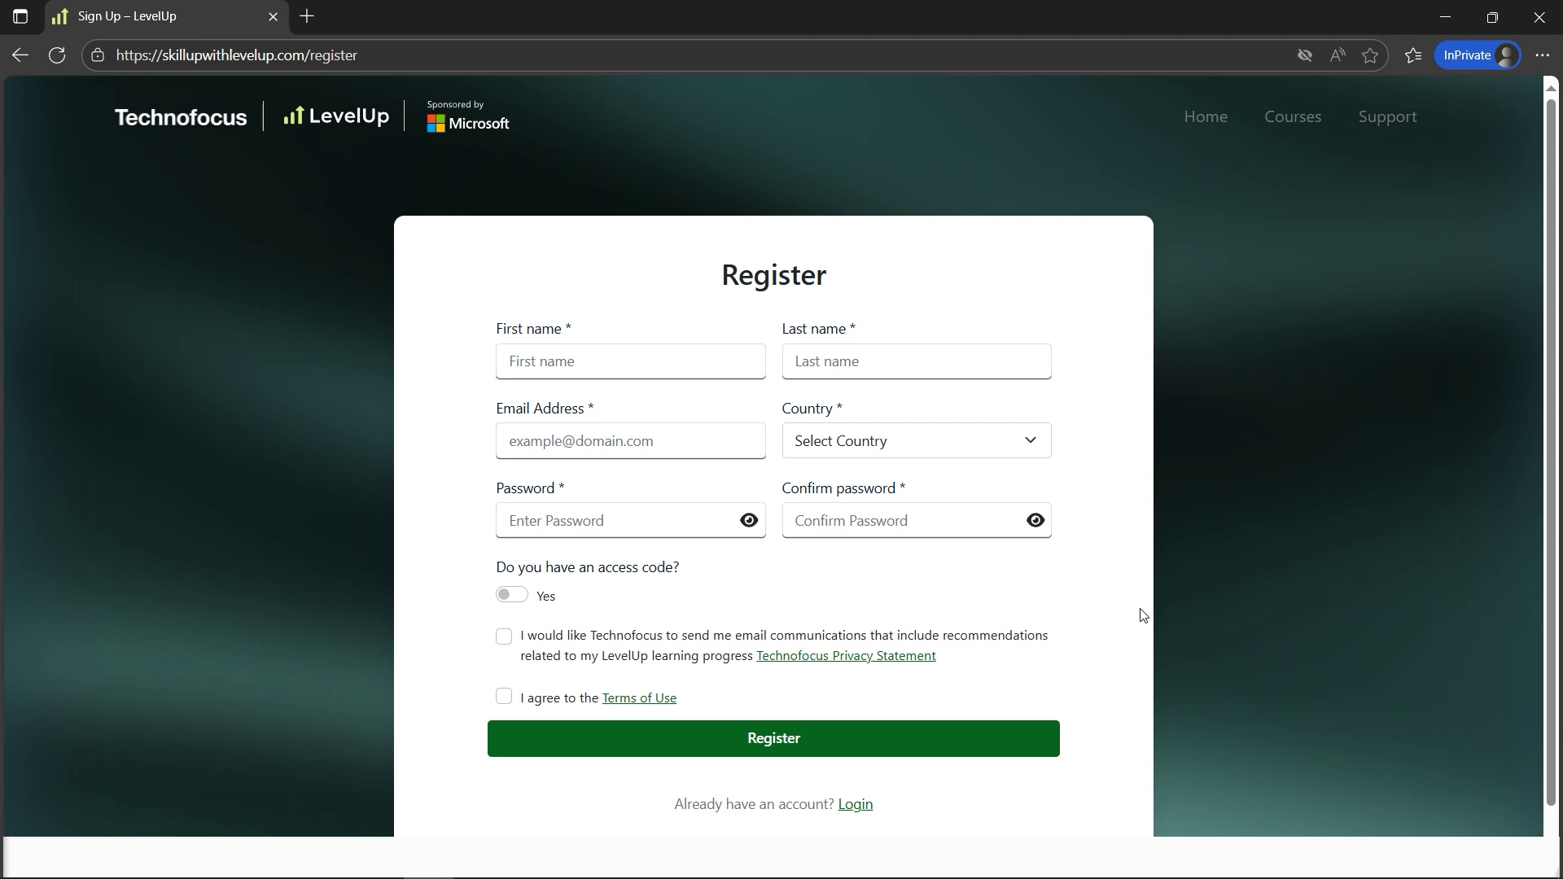
click(503, 637)
click(504, 698)
click(770, 744)
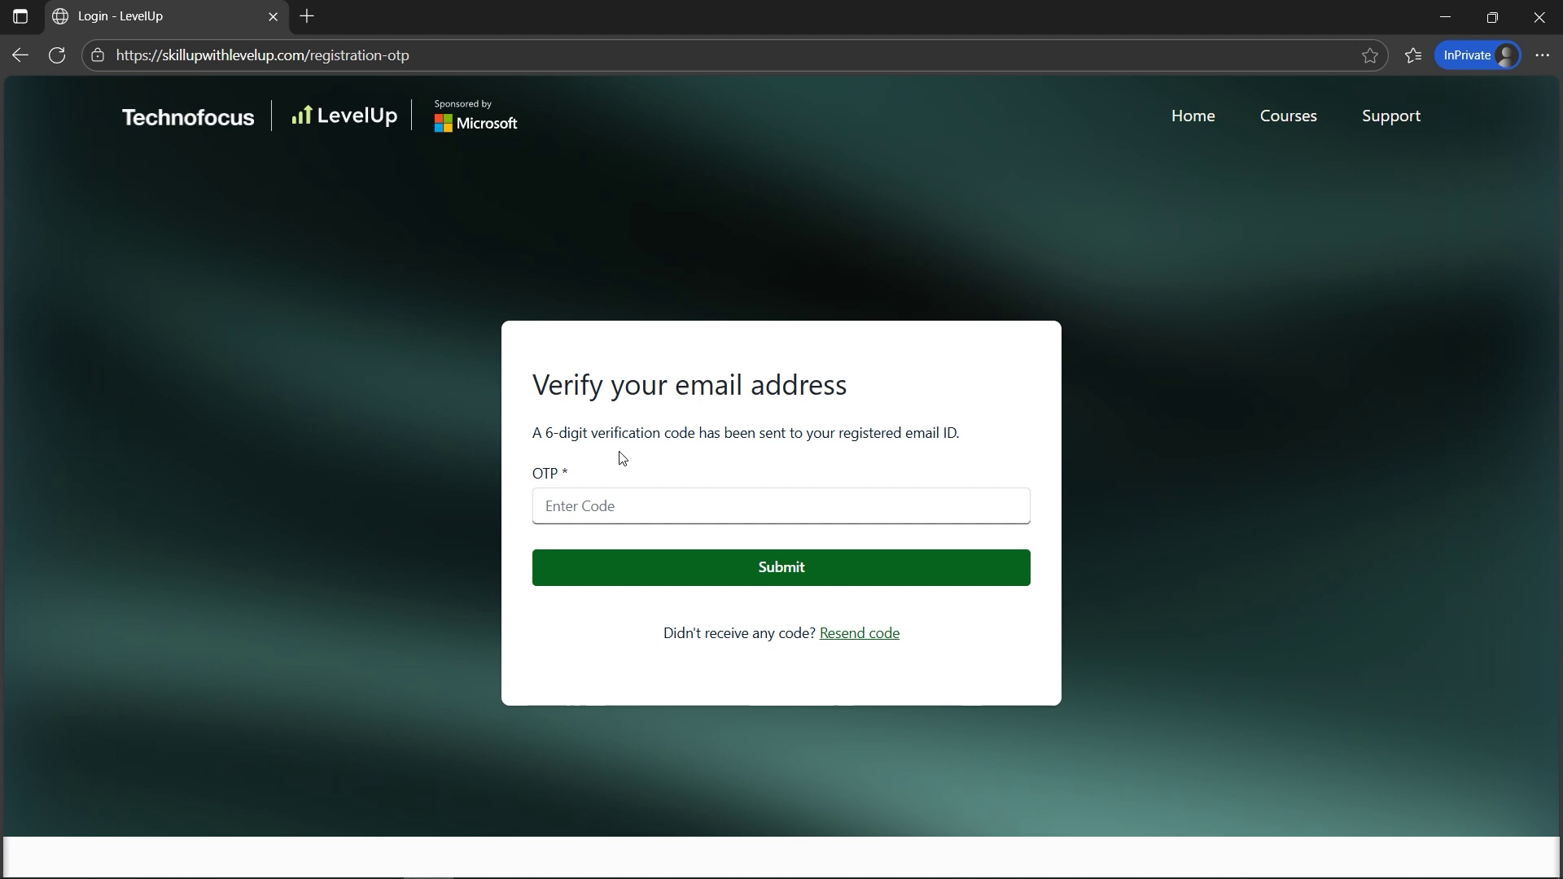
- Enter the 6-digit email verification code and submit it to verify the account
click(795, 499)
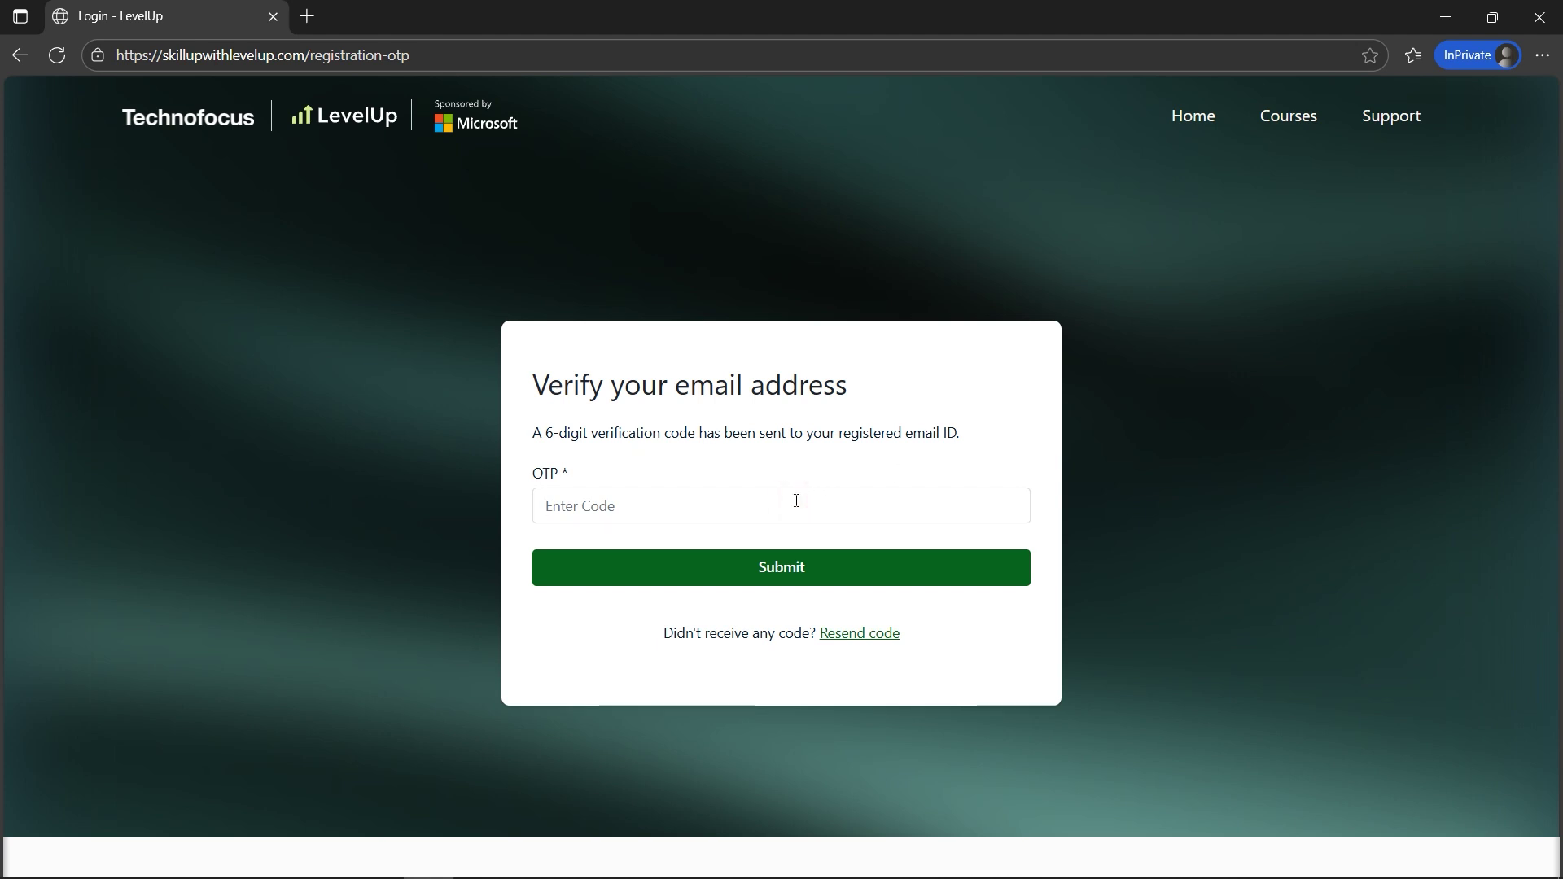
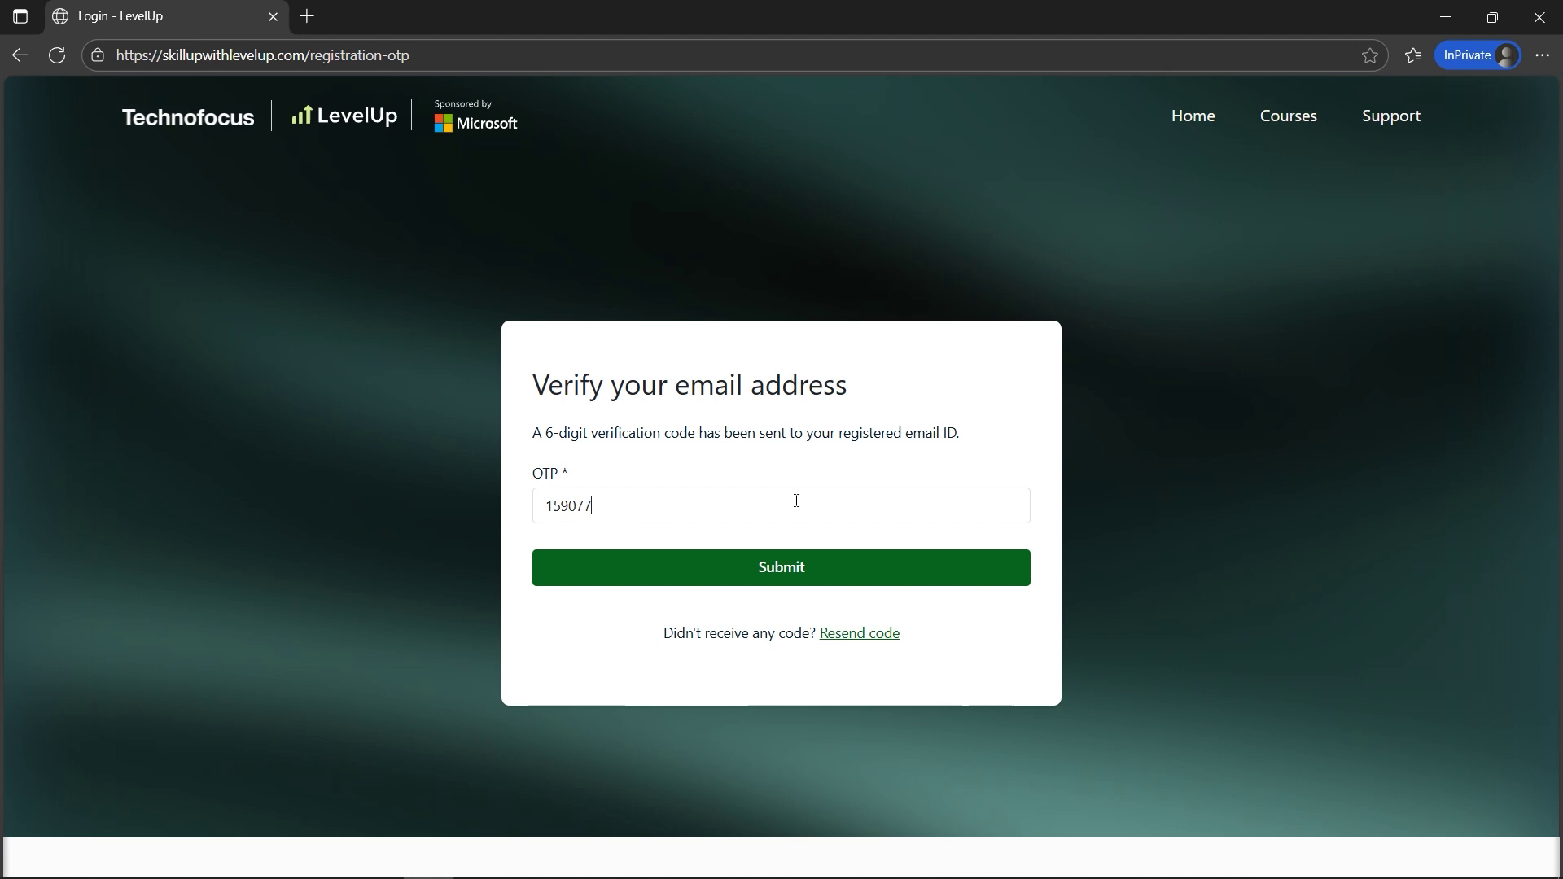
click(749, 576)
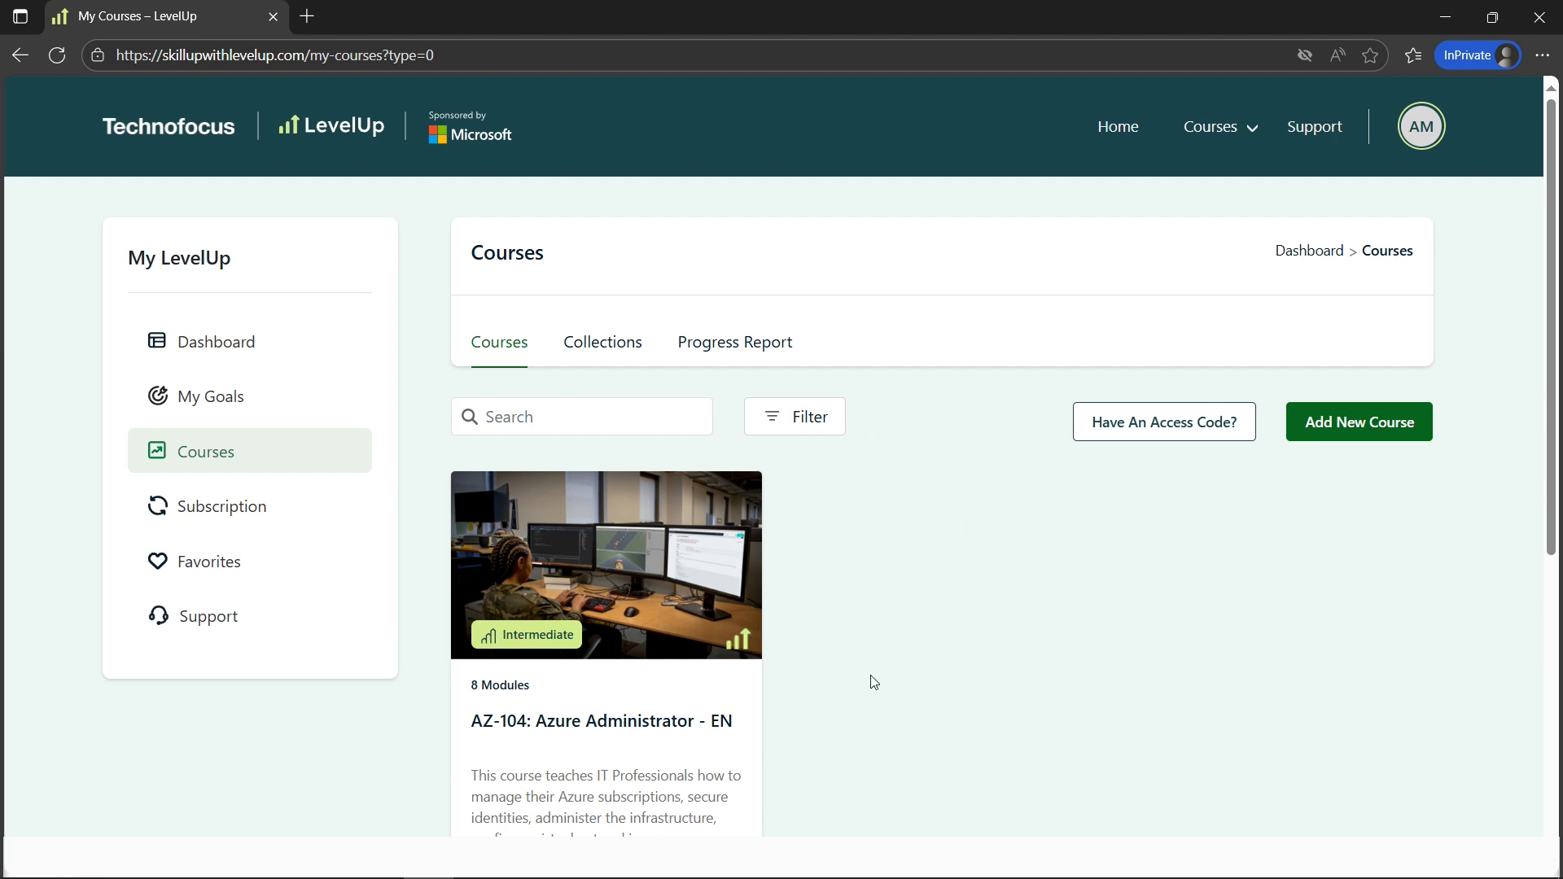
- Start the AZ-104: Azure Administrator - EN course from its My Courses card
scroll(869, 681, down, 2)
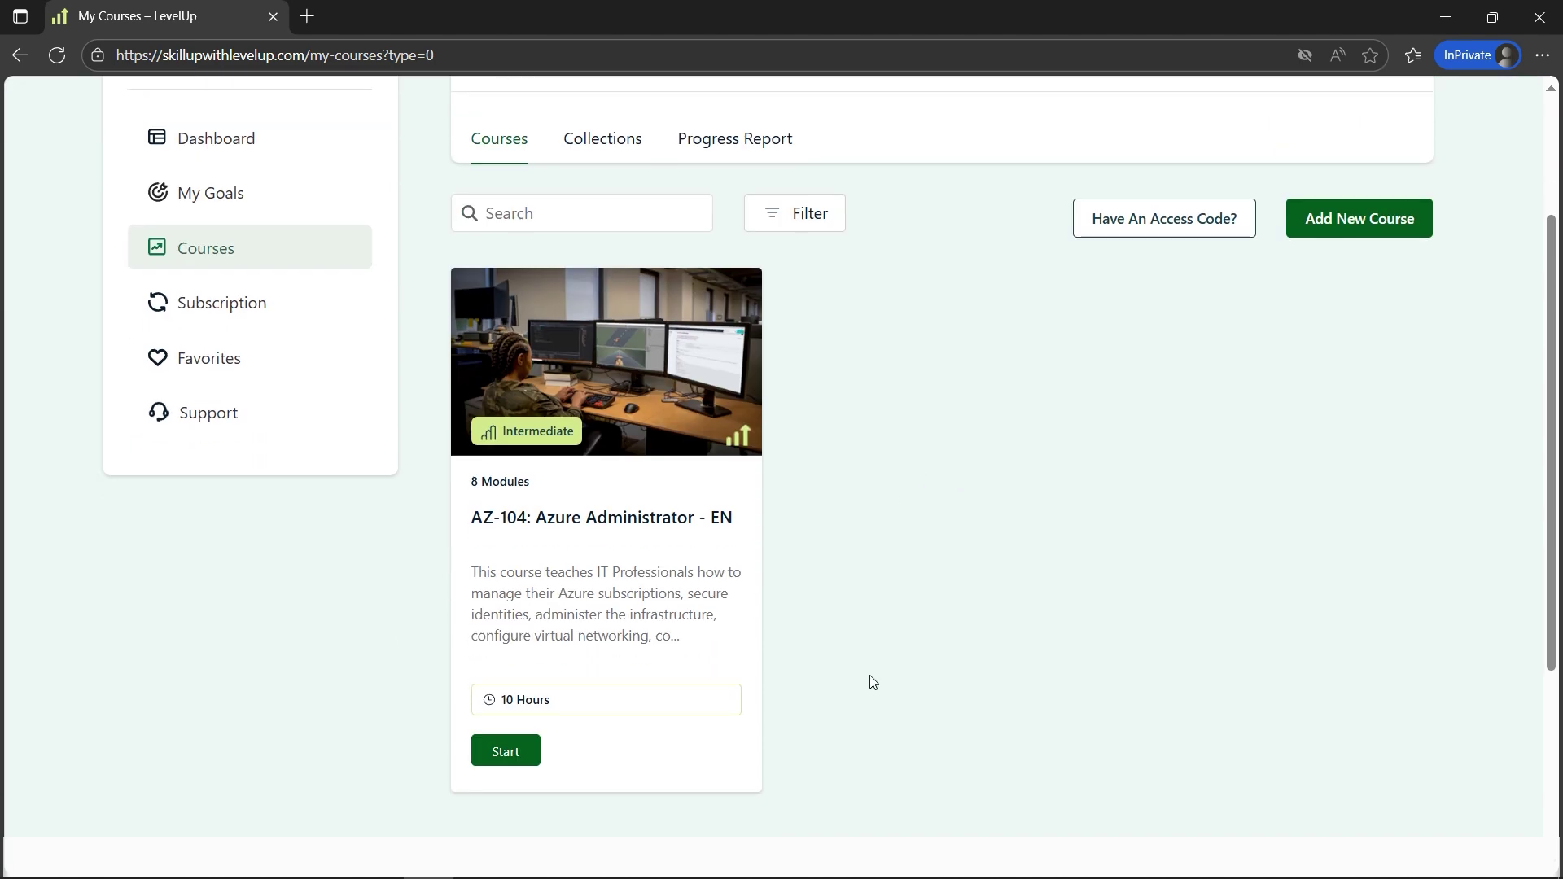
click(524, 766)
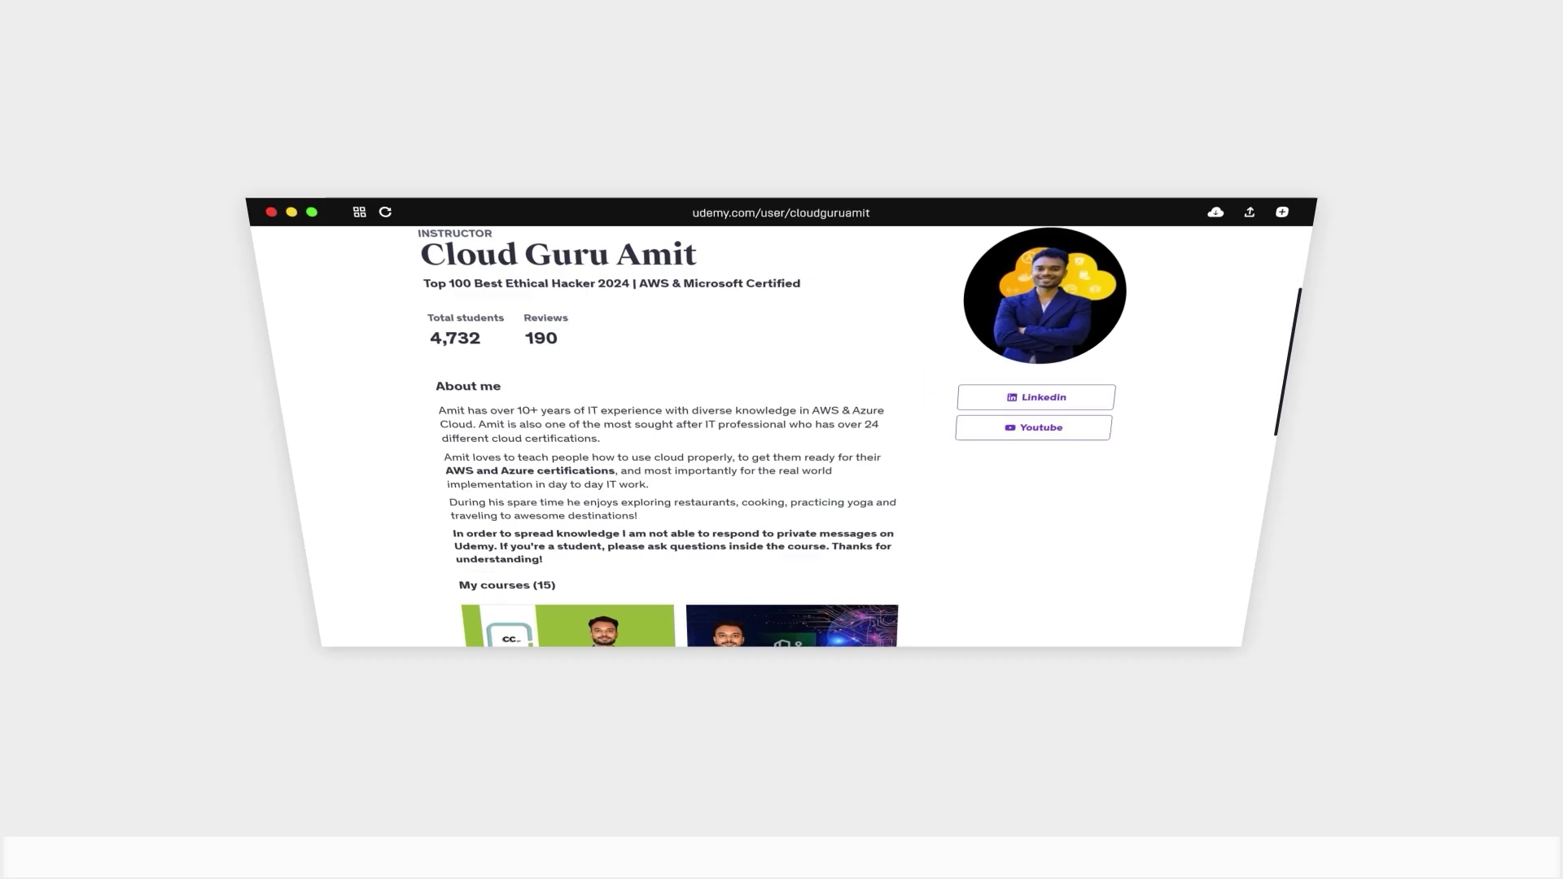
scroll(782, 456, down, 10)
scroll(781, 456, down, 10)
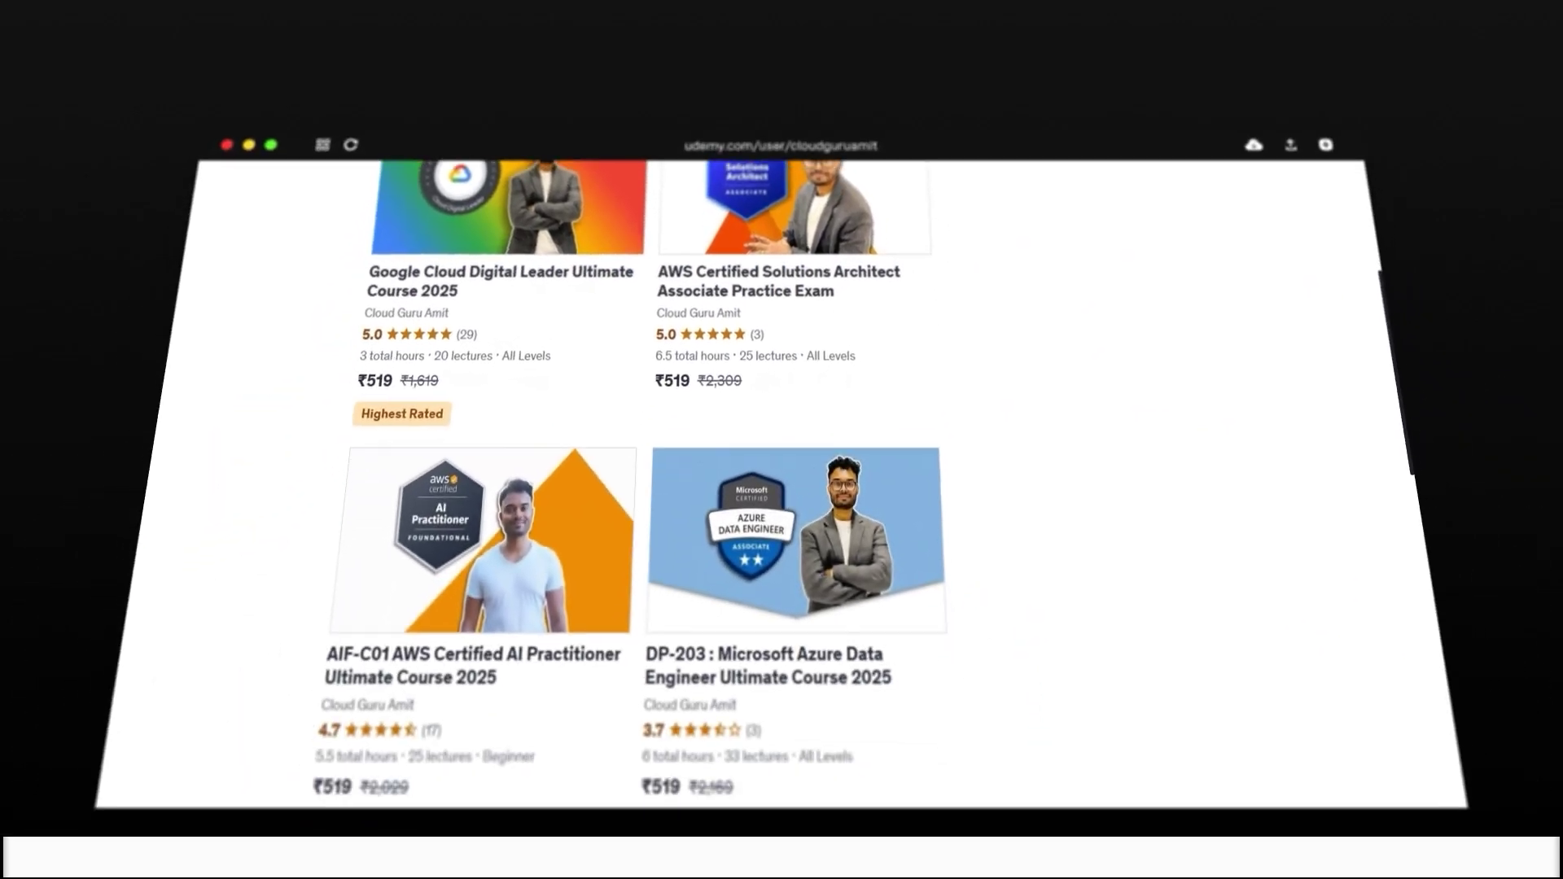
scroll(782, 456, down, 5)
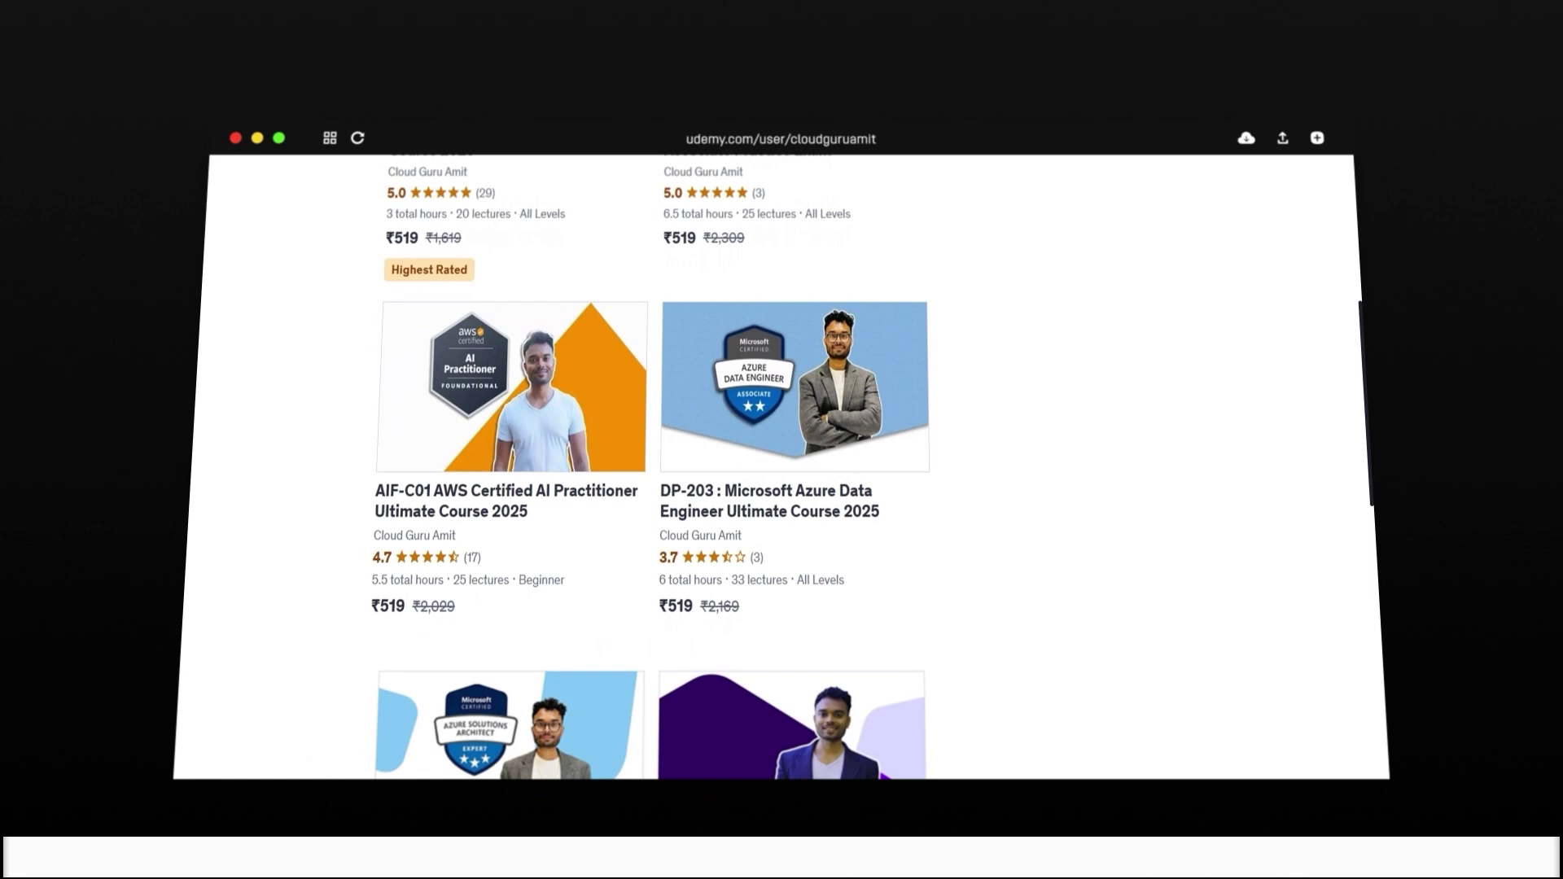